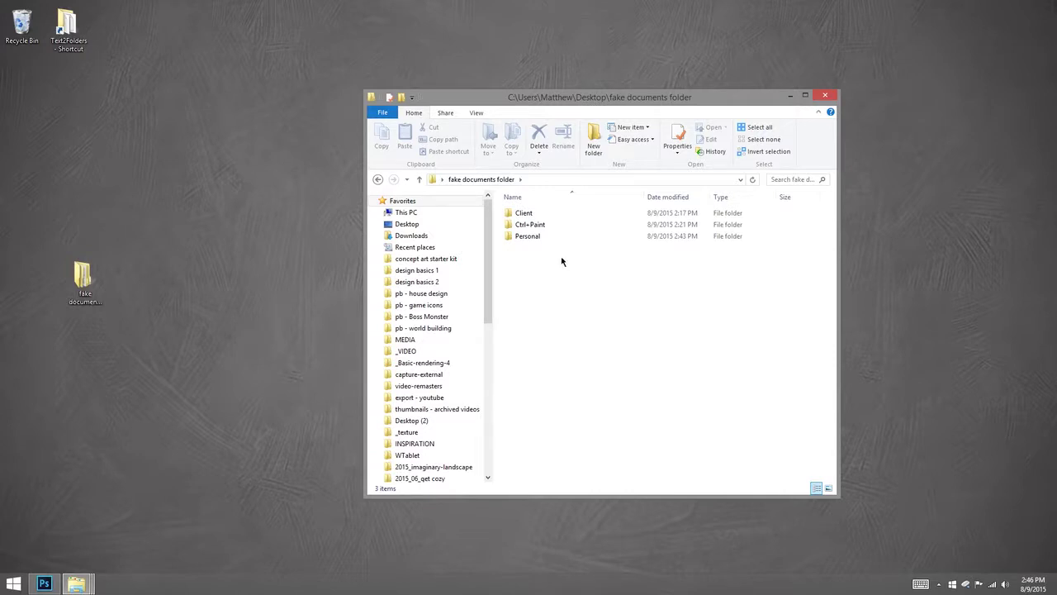
# Step: Open the Personal folder and examine the subfolders of the 2015_09_MoonLander project, including psd
pyautogui.doubleClick(533, 236)
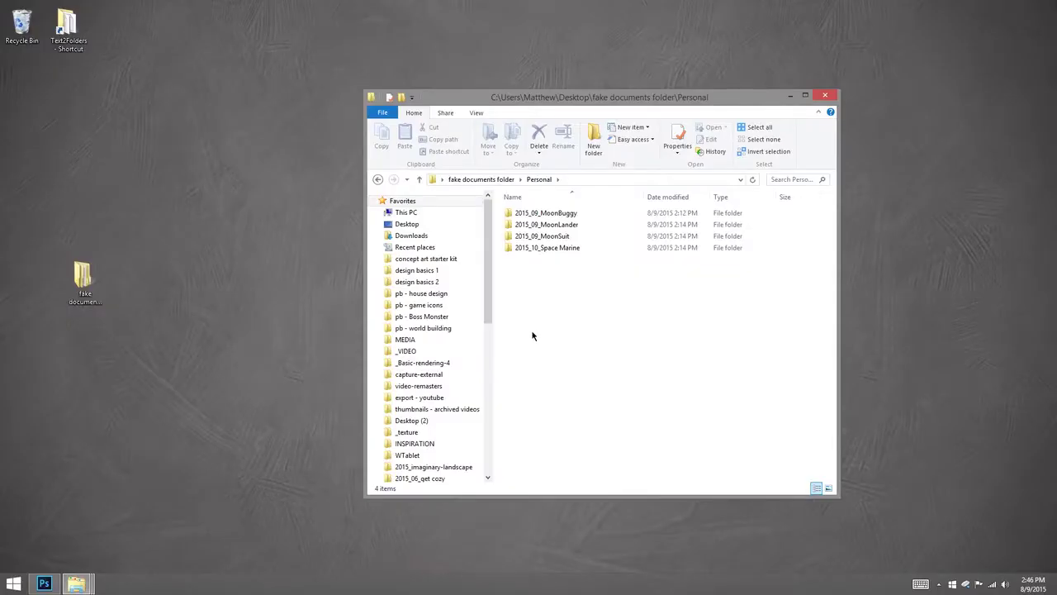
pyautogui.doubleClick(569, 224)
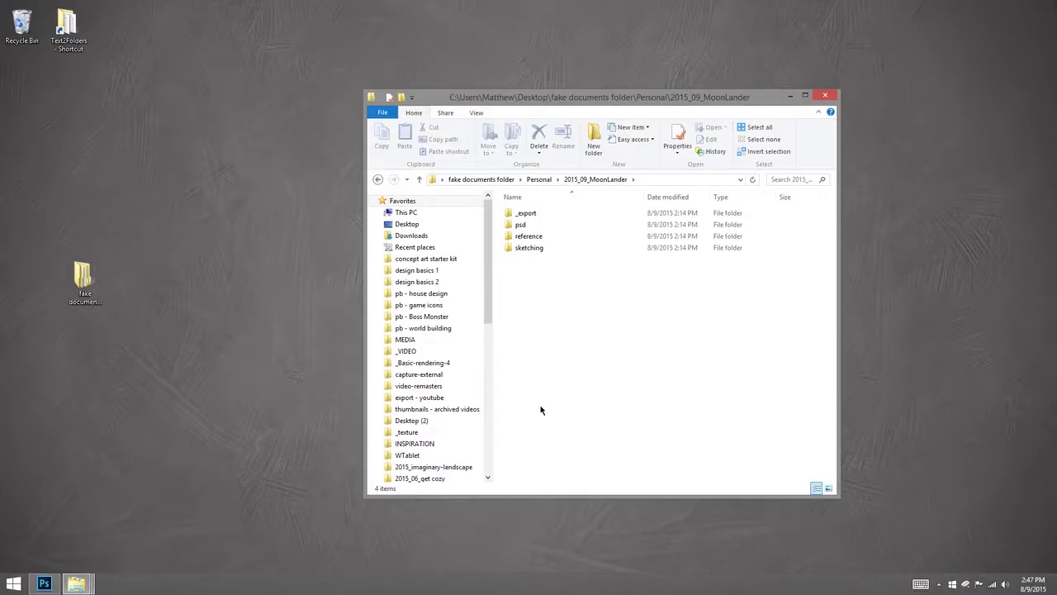
pyautogui.doubleClick(519, 225)
pyautogui.hotkey('alt', 'Up')
pyautogui.click(557, 375)
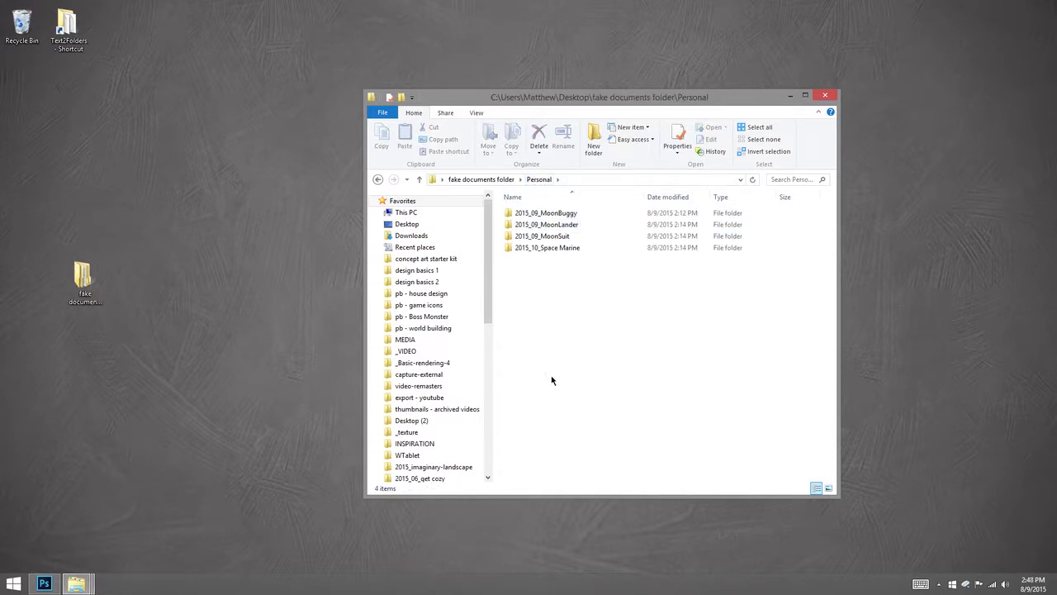
# Step: Examine the 2015_09_MoonBuggy project and its sketching folder, ending back in the Personal folder
pyautogui.doubleClick(547, 213)
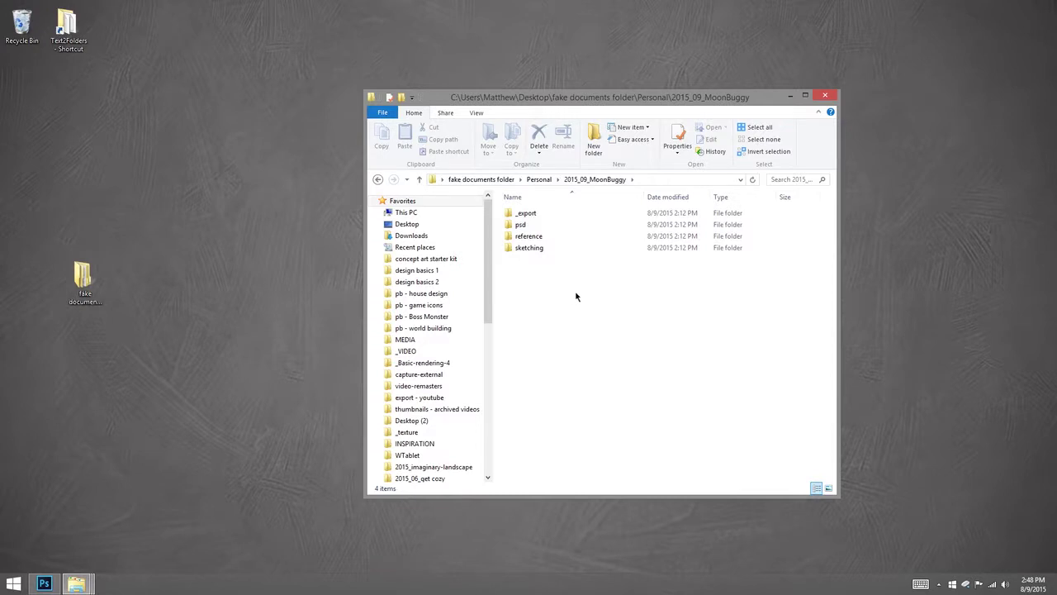
pyautogui.doubleClick(531, 247)
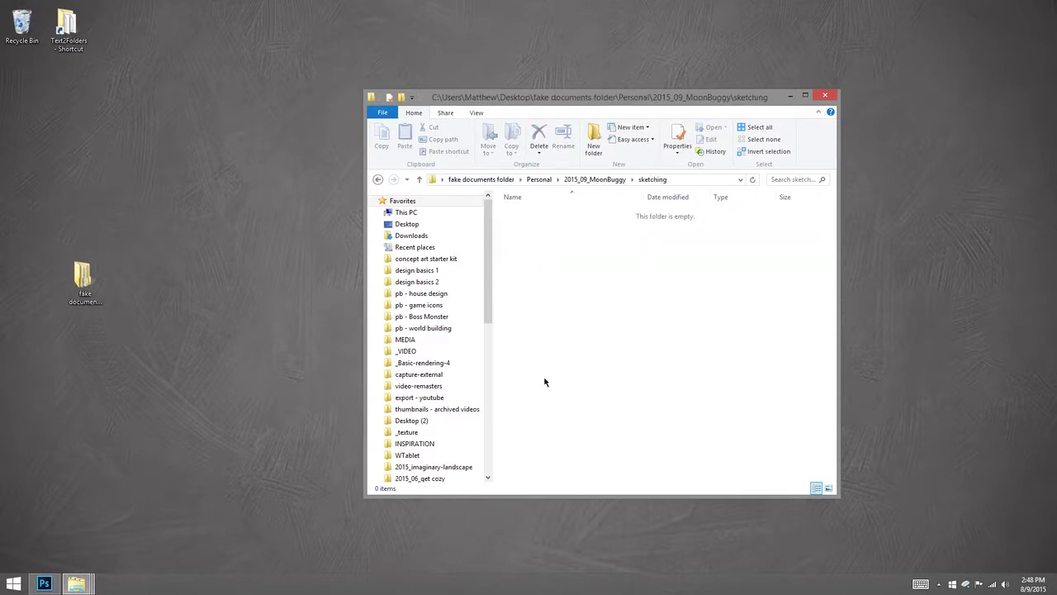
pyautogui.click(538, 179)
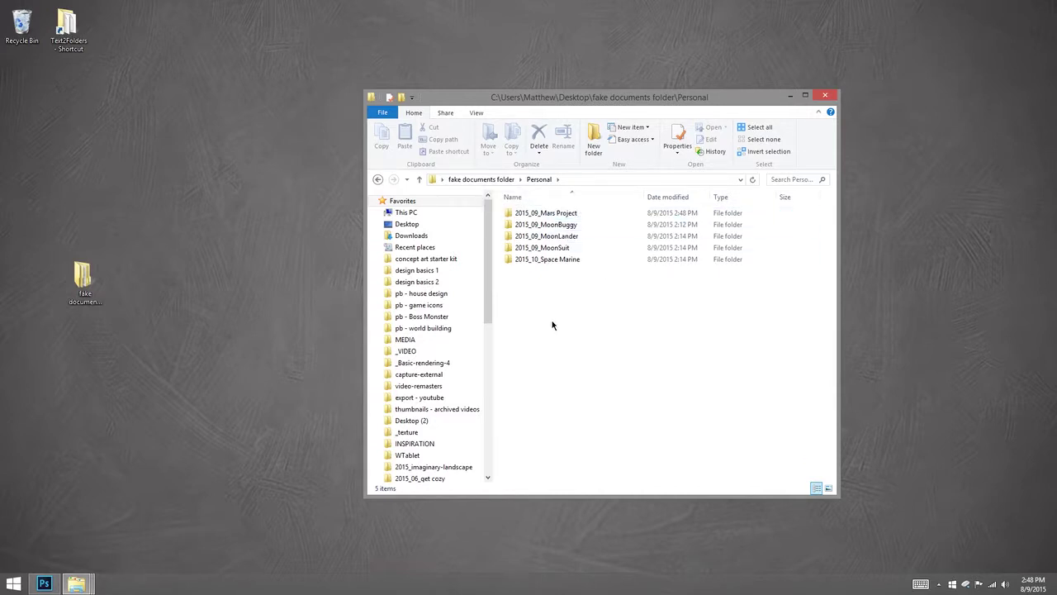
# Step: Move the MoonBuggy, MoonLander, MoonSuit and Space Marine project folders into the 2015_09_Mars Project folder
pyautogui.click(565, 224)
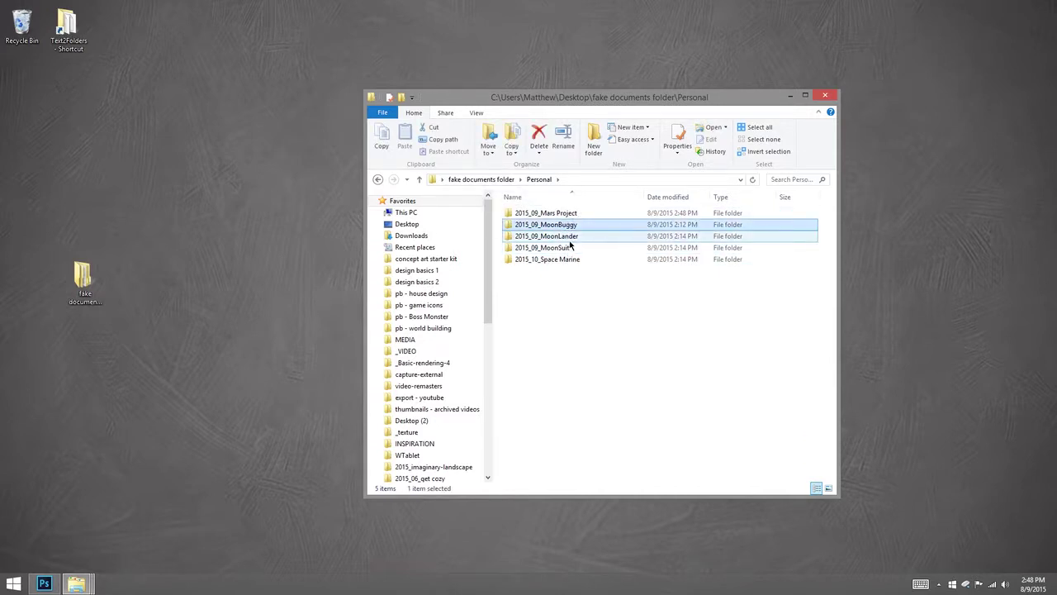
pyautogui.keyDown('shift'); pyautogui.click(562, 248); pyautogui.keyUp('shift')
pyautogui.keyDown('shift'); pyautogui.click(574, 259); pyautogui.keyUp('shift')
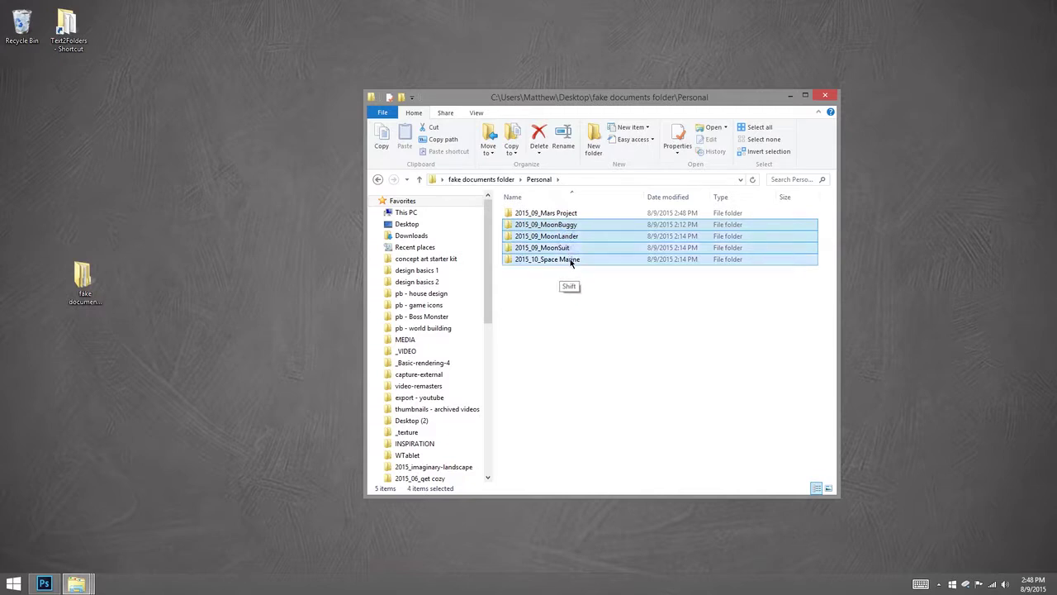
pyautogui.press('Delete')
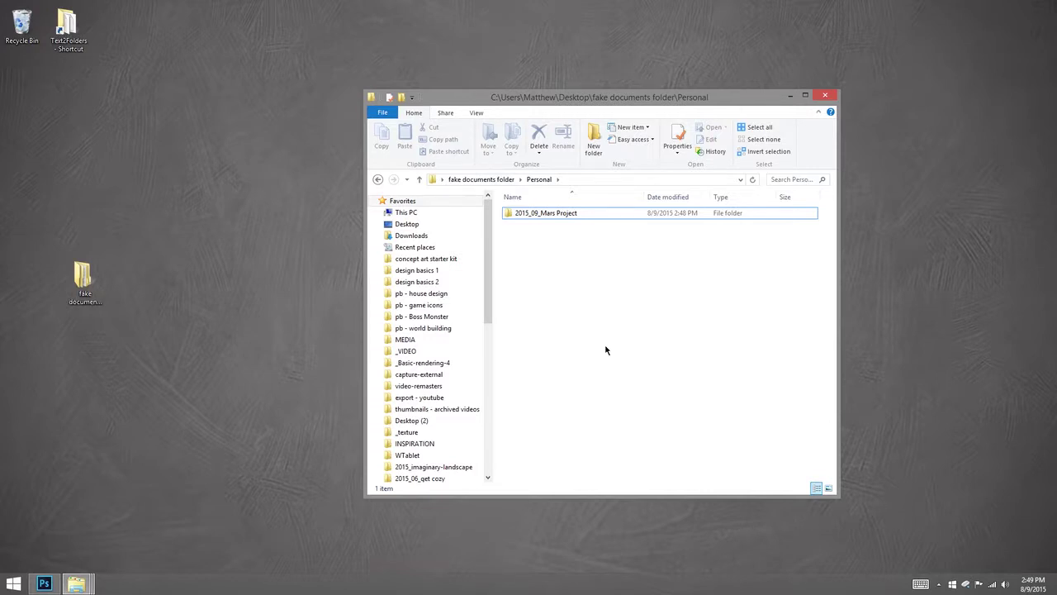
# Step: Launch Text 2 Folders and arrange the Personal folder window beside it
pyautogui.click(289, 305)
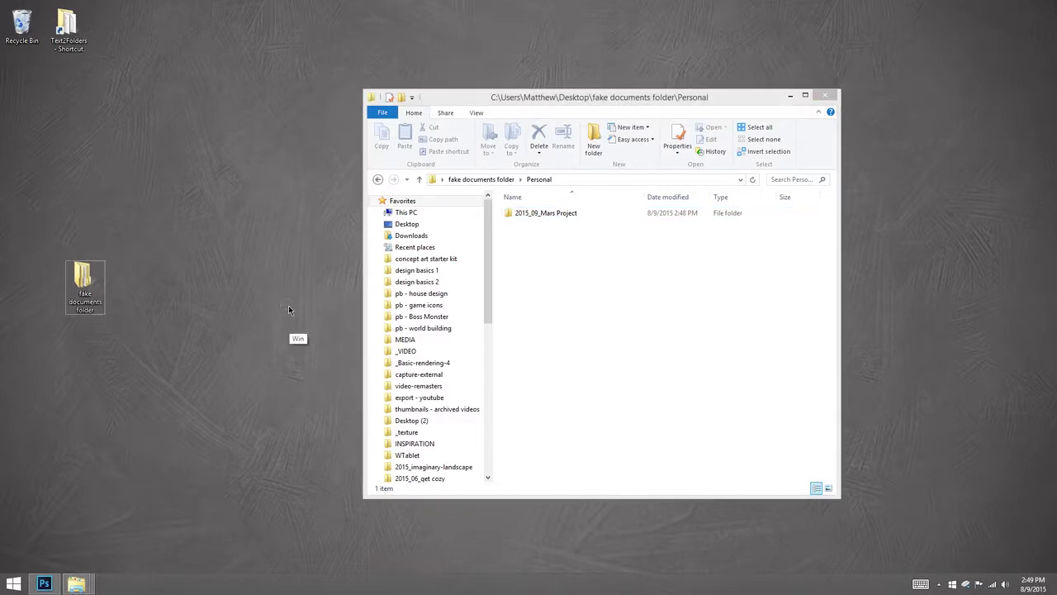
pyautogui.press('super')
pyautogui.click(277, 294)
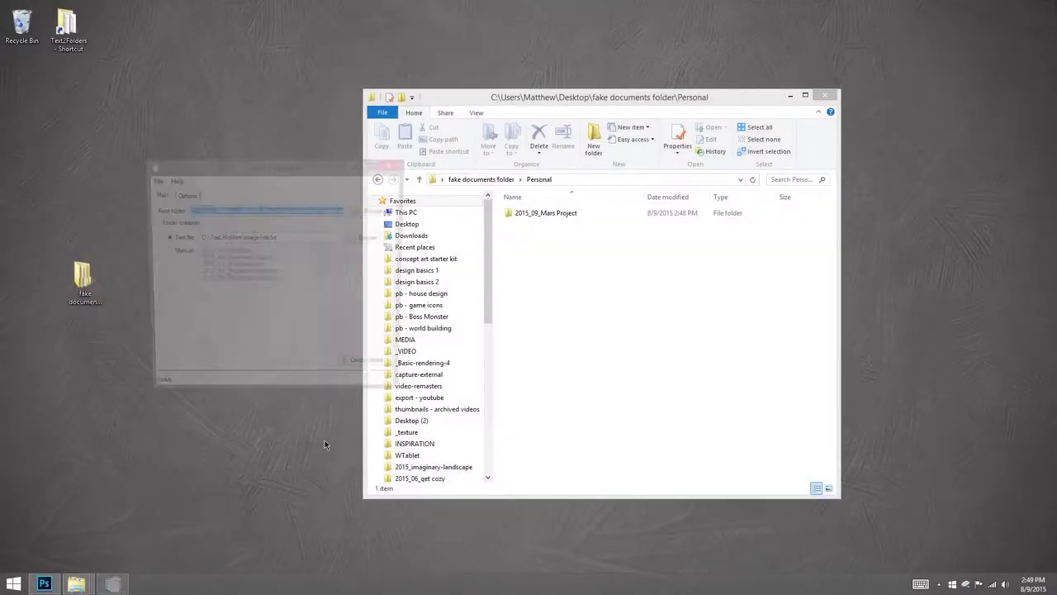
pyautogui.moveTo(542, 100); pyautogui.dragTo(672, 105)
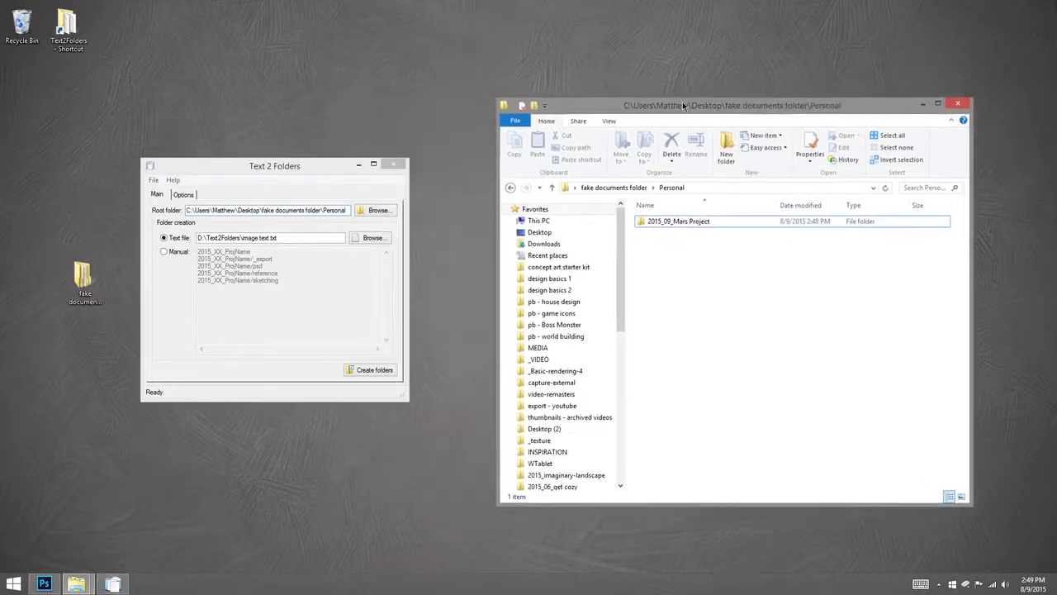
pyautogui.click(310, 164)
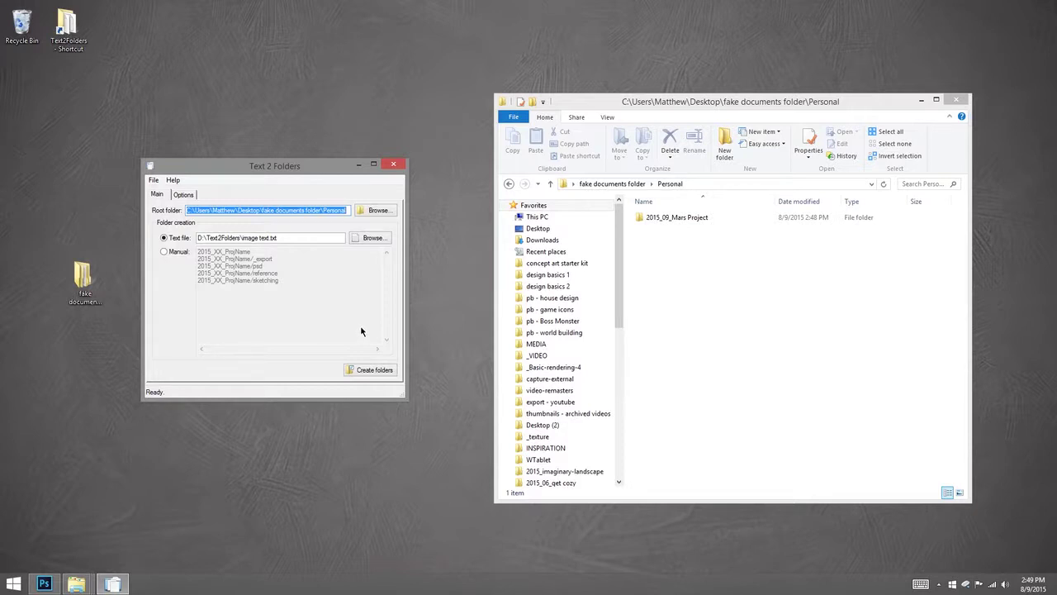
# Step: Choose the Personal folder inside fake documents folder as the root folder for folder creation
pyautogui.click(379, 209)
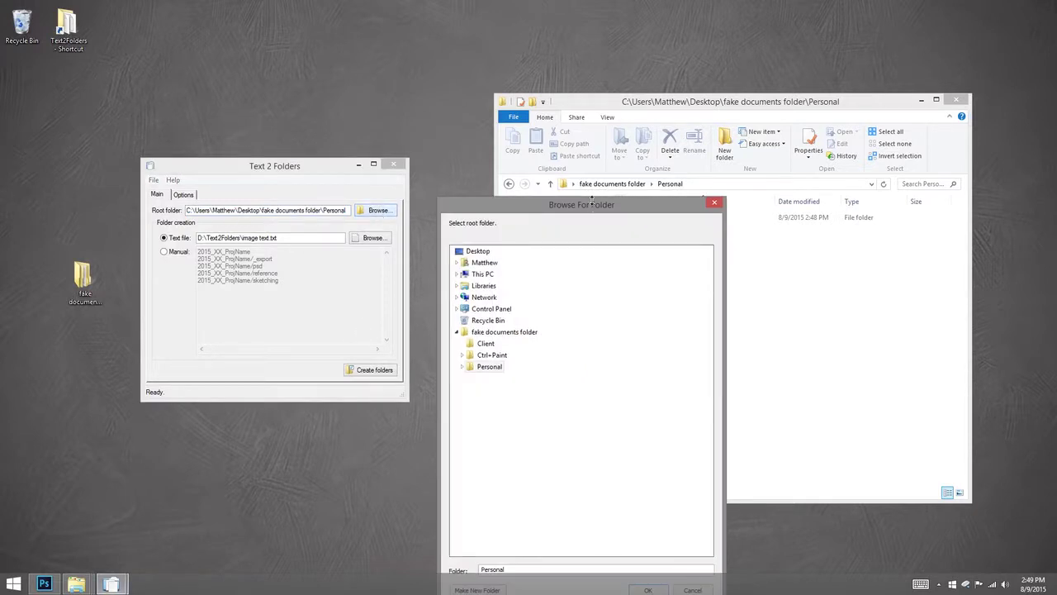
pyautogui.moveTo(592, 201); pyautogui.dragTo(456, 112)
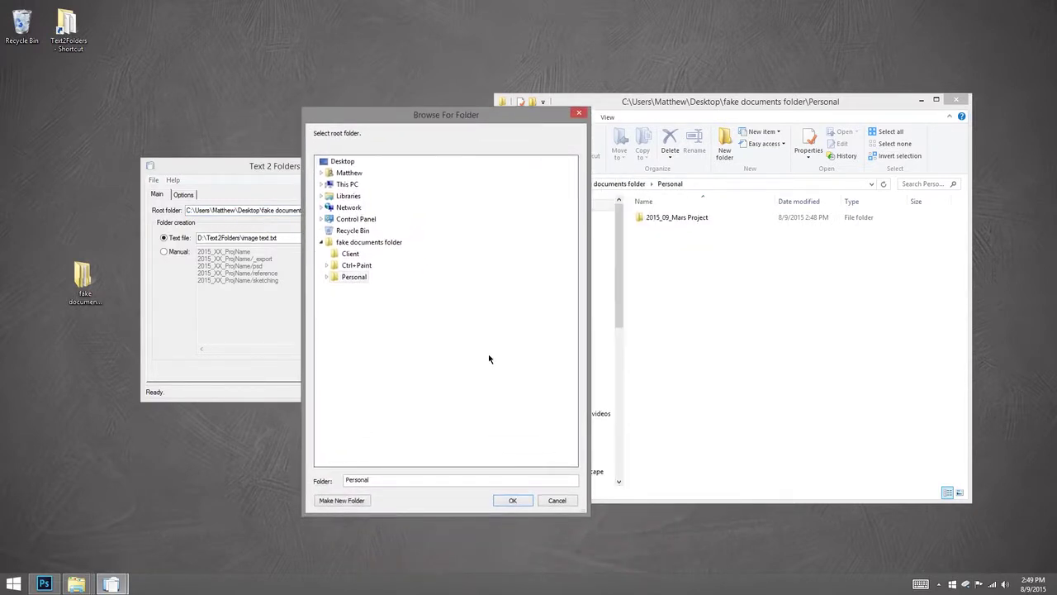
pyautogui.click(329, 278)
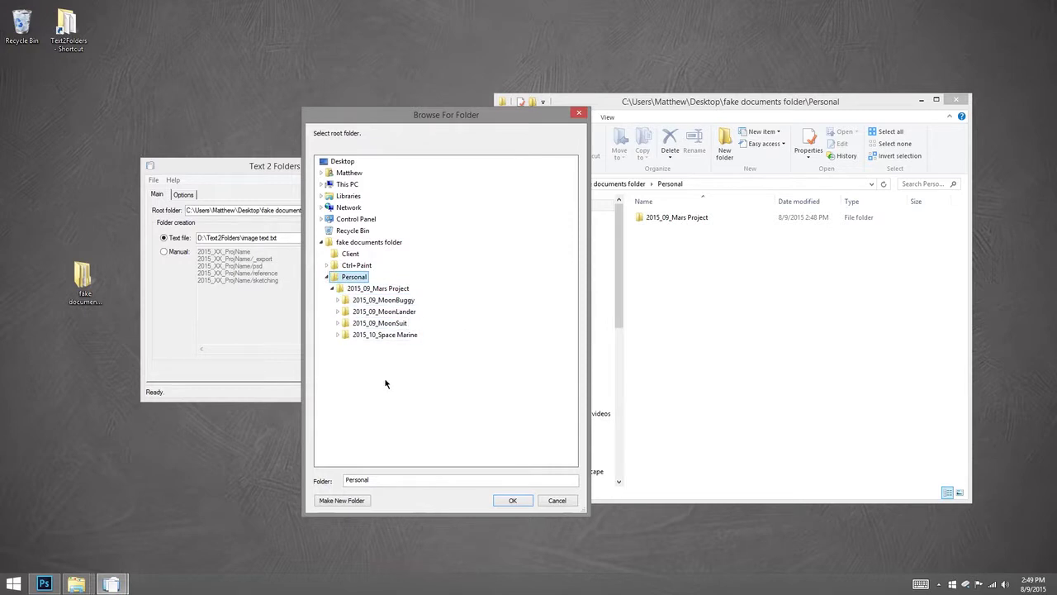
pyautogui.click(514, 501)
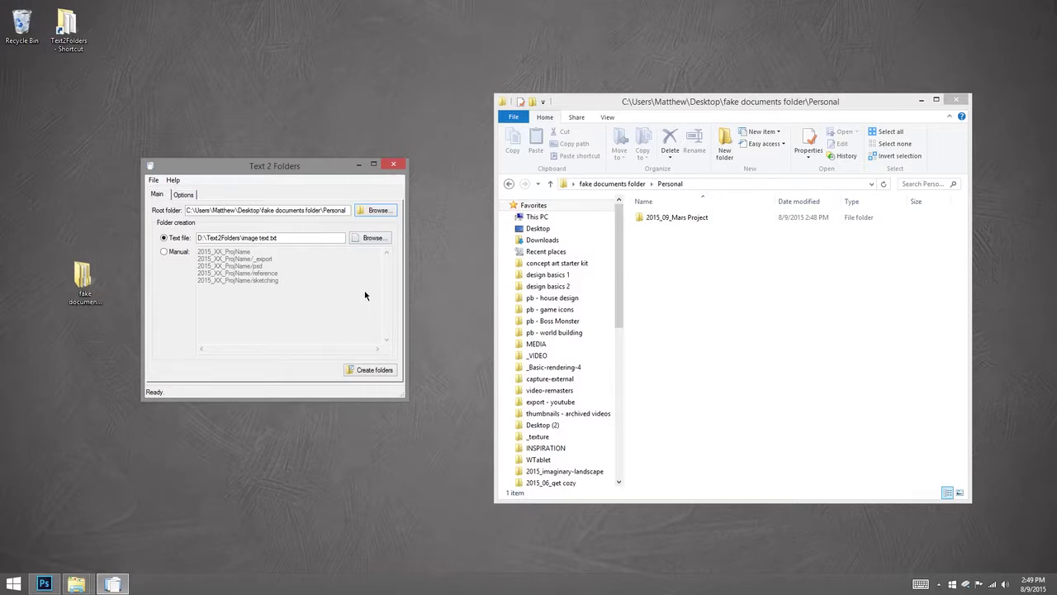
# Step: Use image text.txt as the source of folder names and create the folders
pyautogui.click(374, 239)
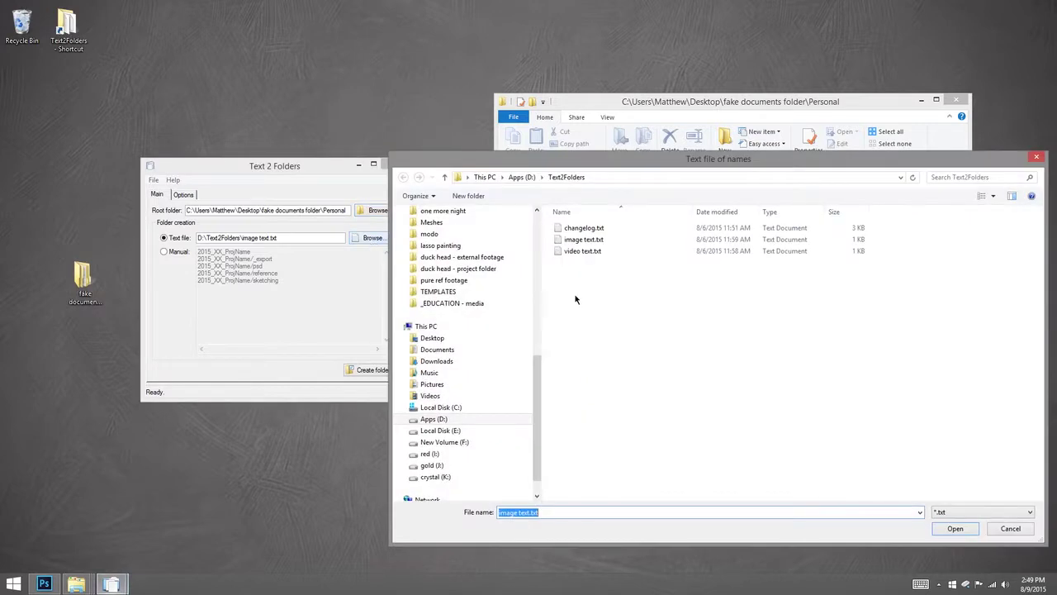
pyautogui.doubleClick(590, 238)
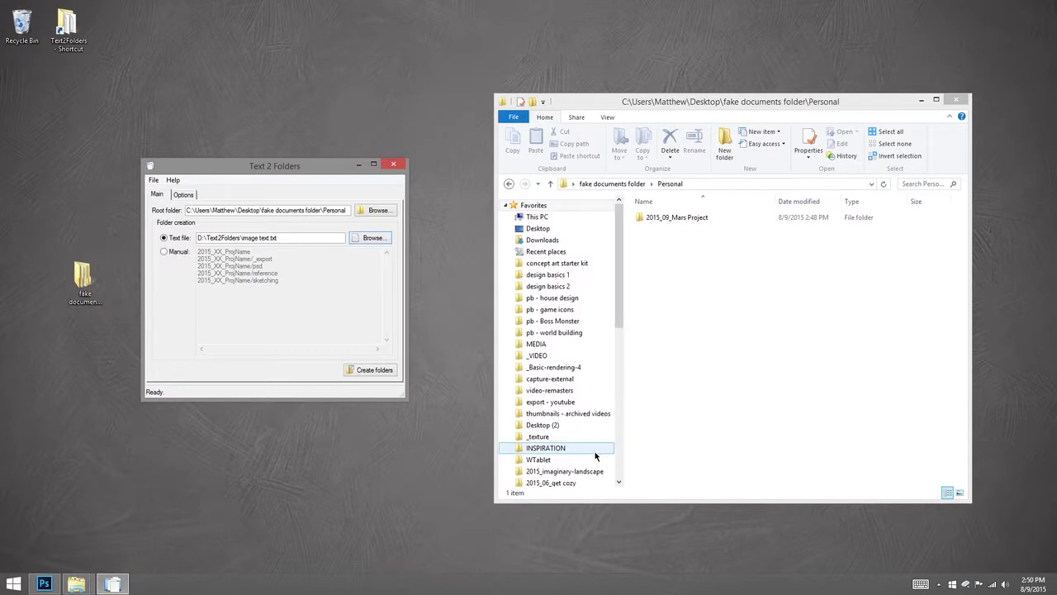
pyautogui.click(386, 371)
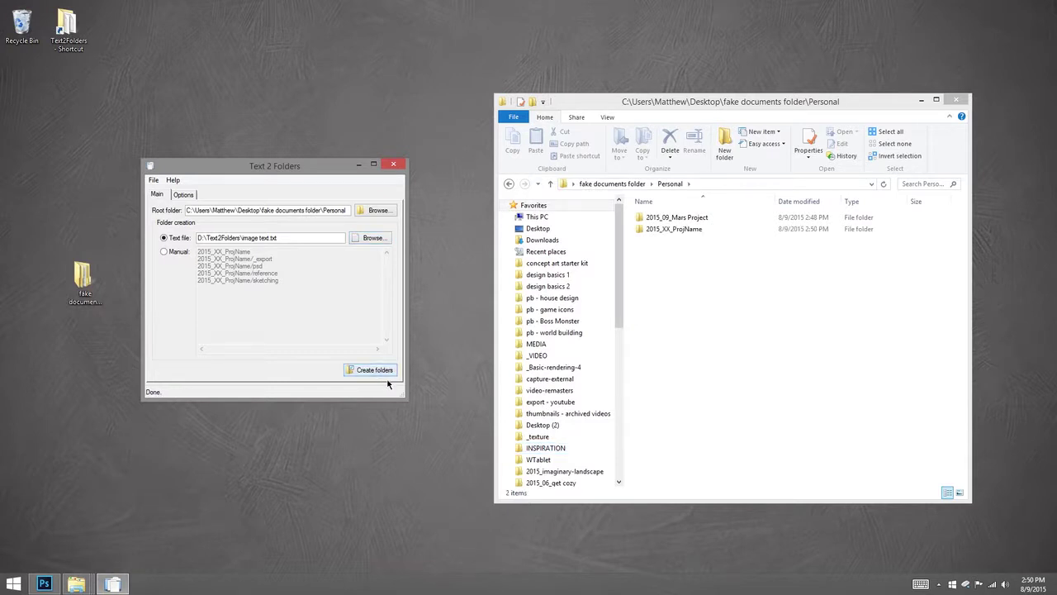
# Step: Inspect the subfolders generated inside 2015_XX_ProjName, ending back in the Personal folder
pyautogui.click(715, 273)
pyautogui.hotkey('ctrl', 'a')
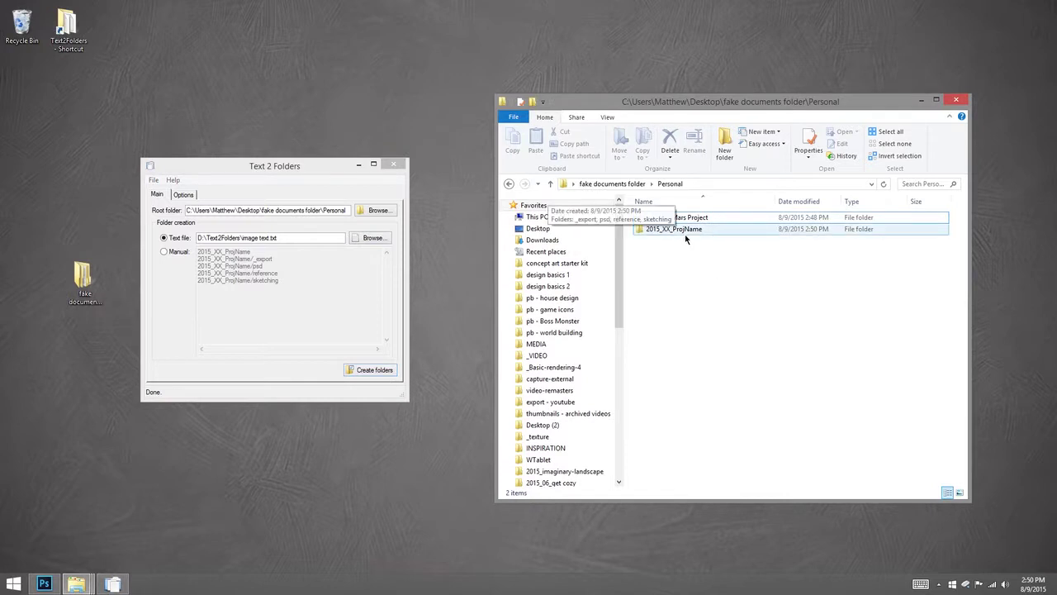
pyautogui.click(713, 273)
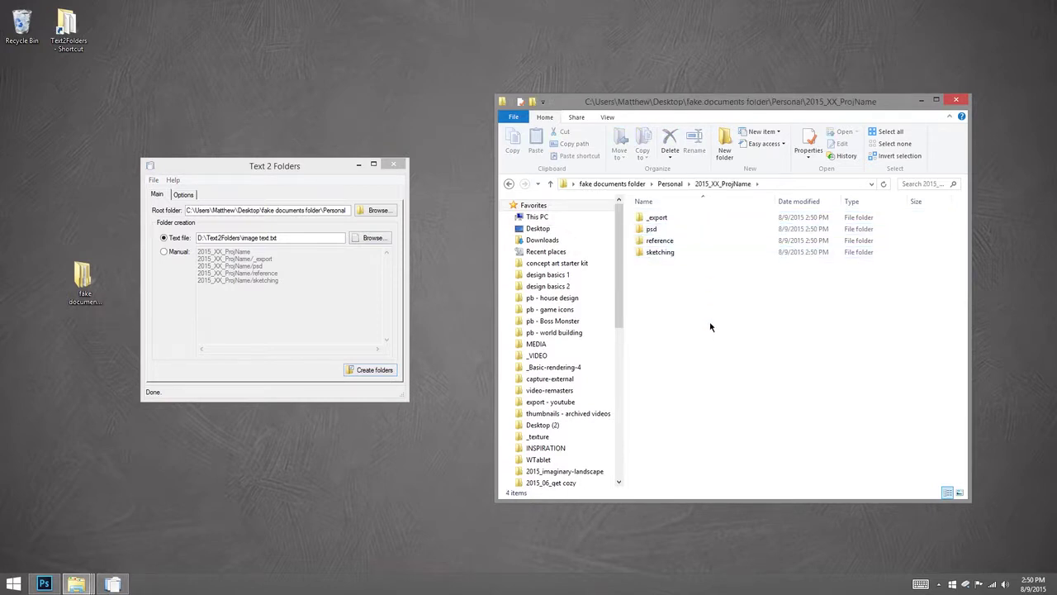
pyautogui.click(670, 183)
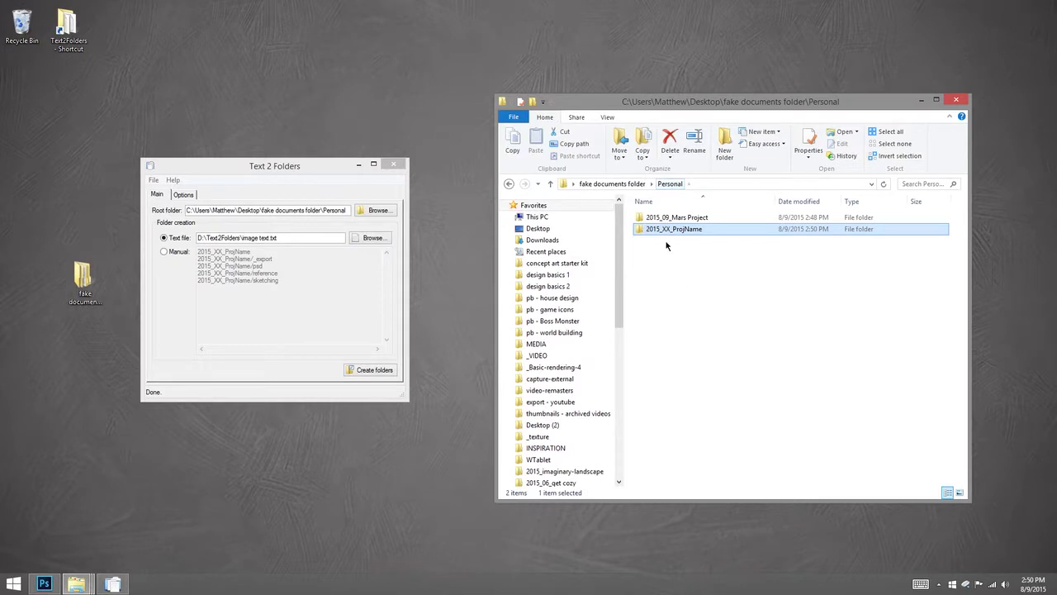
# Step: Rename the 2015_XX_ProjName folder to 2016_01_Environment
pyautogui.rightClick(685, 230)
pyautogui.click(570, 427)
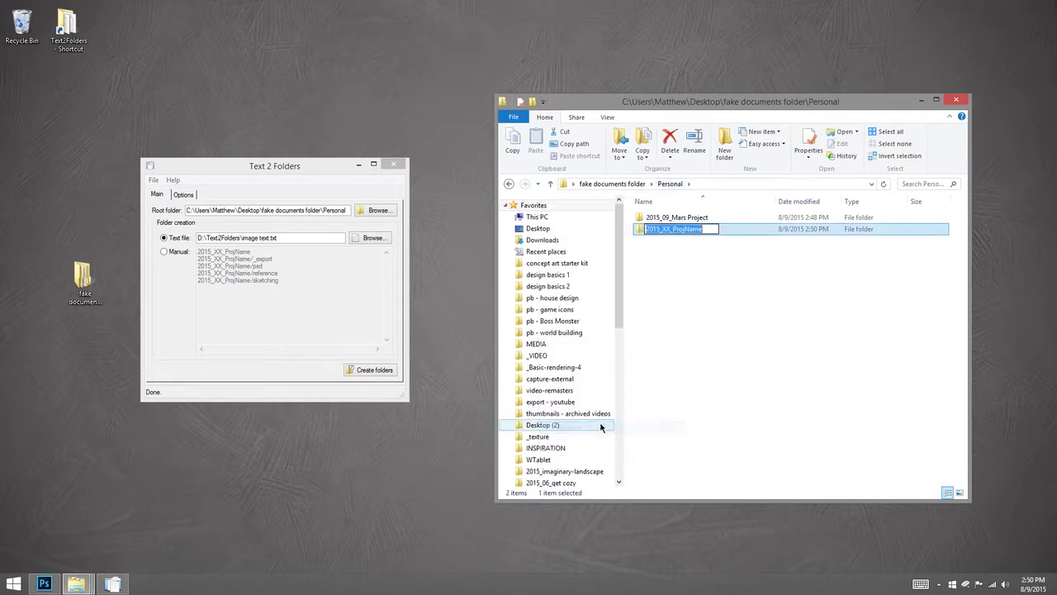
pyautogui.moveTo(658, 229); pyautogui.dragTo(668, 229)
pyautogui.click(657, 228)
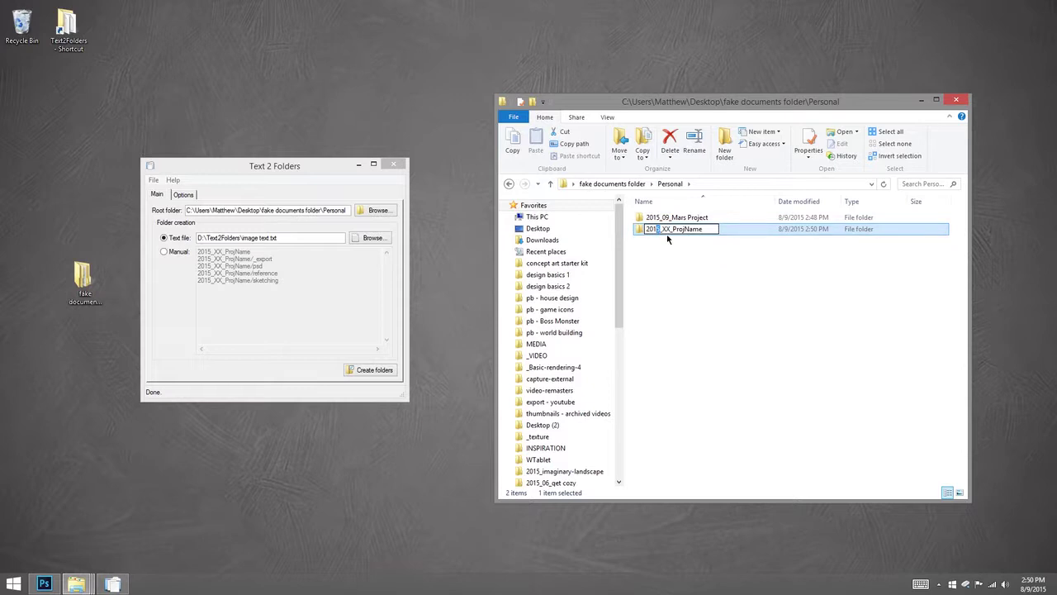
pyautogui.press('BackSpace')
pyautogui.write('6')
pyautogui.moveTo(670, 229); pyautogui.dragTo(662, 228)
pyautogui.write('01')
pyautogui.moveTo(671, 229); pyautogui.dragTo(729, 237)
pyautogui.write('Environment')
pyautogui.click(745, 381)
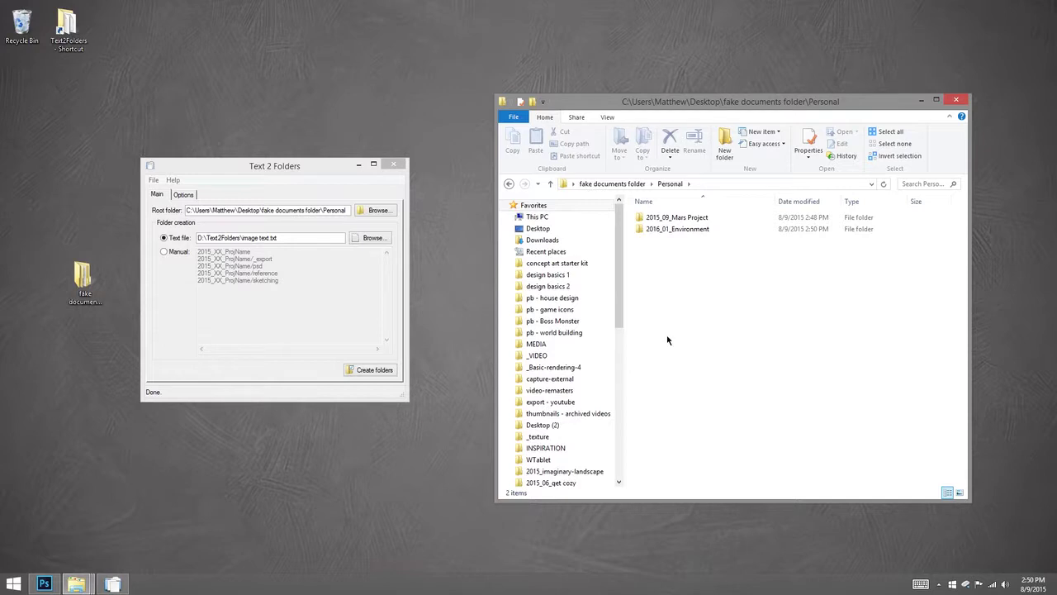
# Step: Check the contents of 2016_01_Environment, and open the Ctrl+Paint folder in fake documents folder
pyautogui.doubleClick(692, 230)
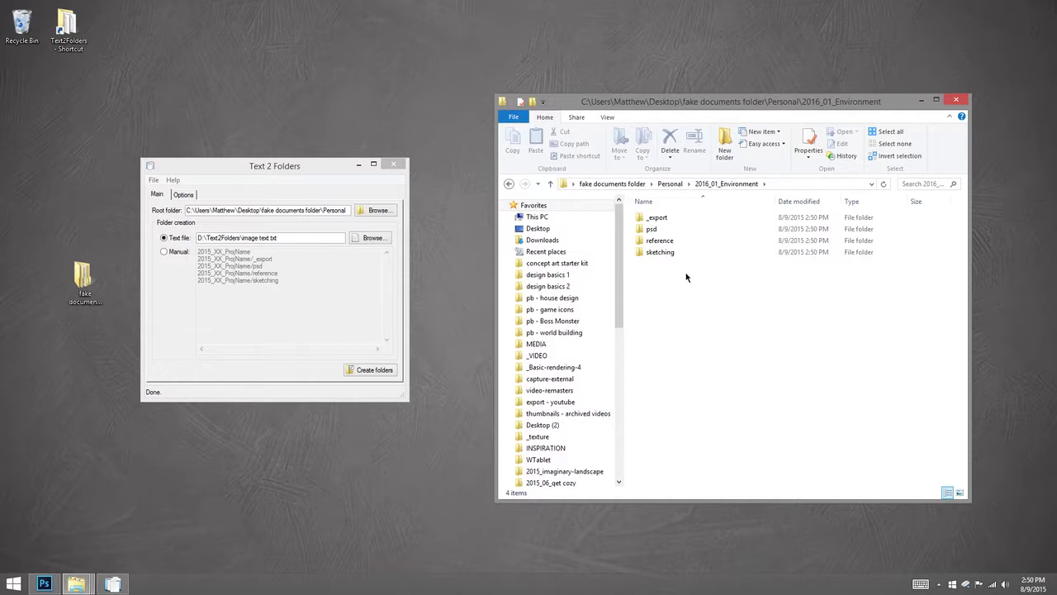
pyautogui.click(636, 183)
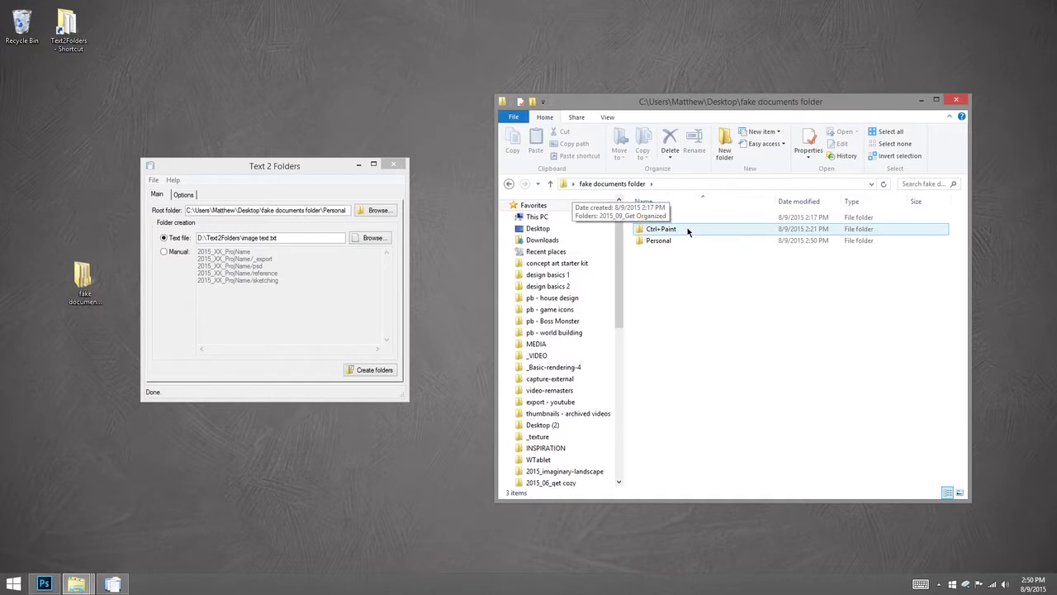
pyautogui.doubleClick(687, 232)
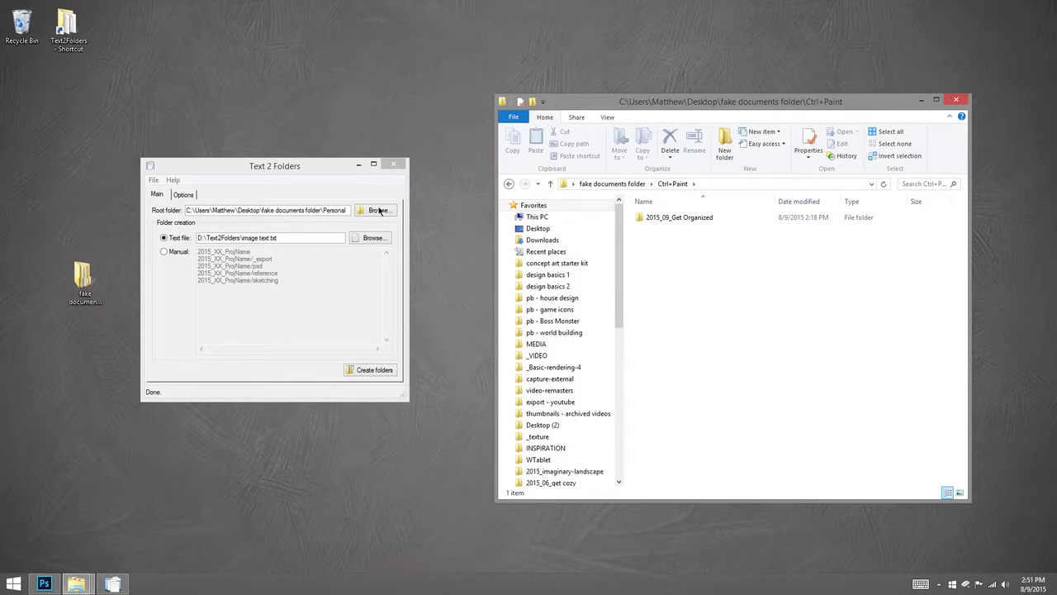
# Step: Set the Text 2 Folders root folder to Ctrl+Paint inside fake documents folder
pyautogui.click(341, 162)
pyautogui.click(378, 211)
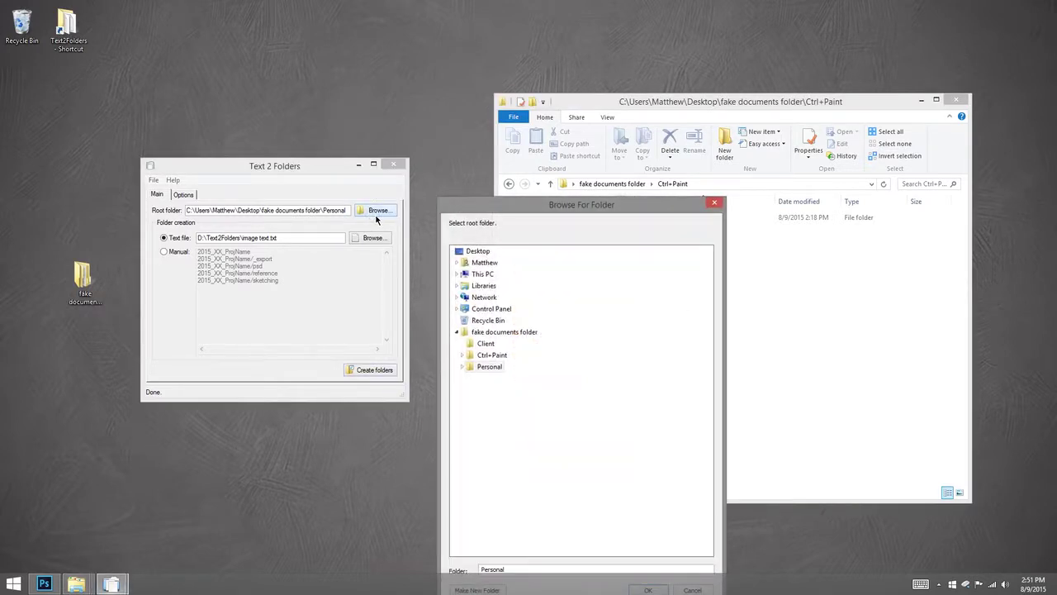
pyautogui.doubleClick(492, 355)
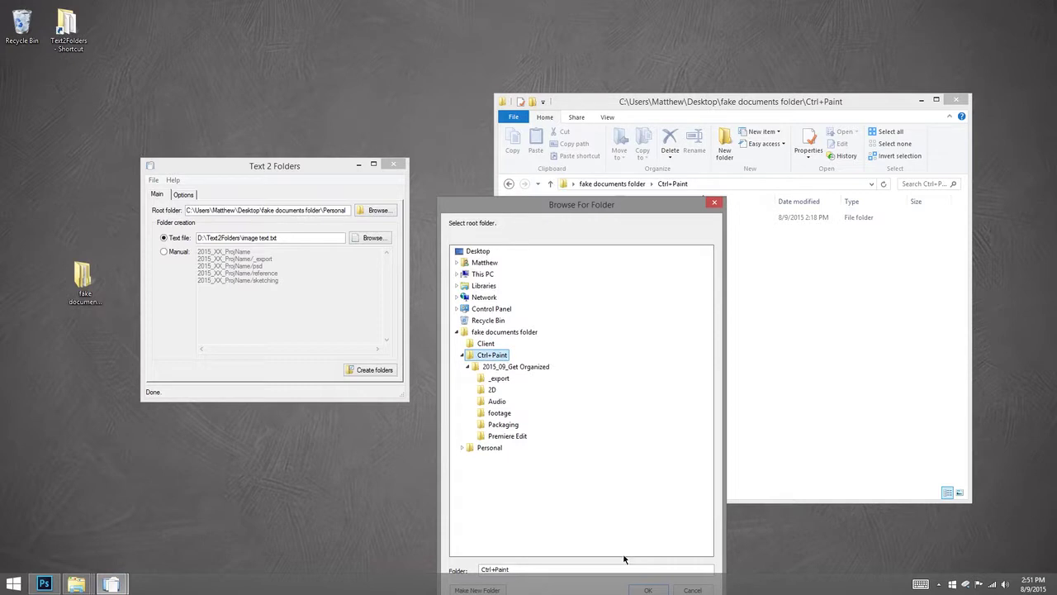
pyautogui.moveTo(634, 211); pyautogui.dragTo(635, 139)
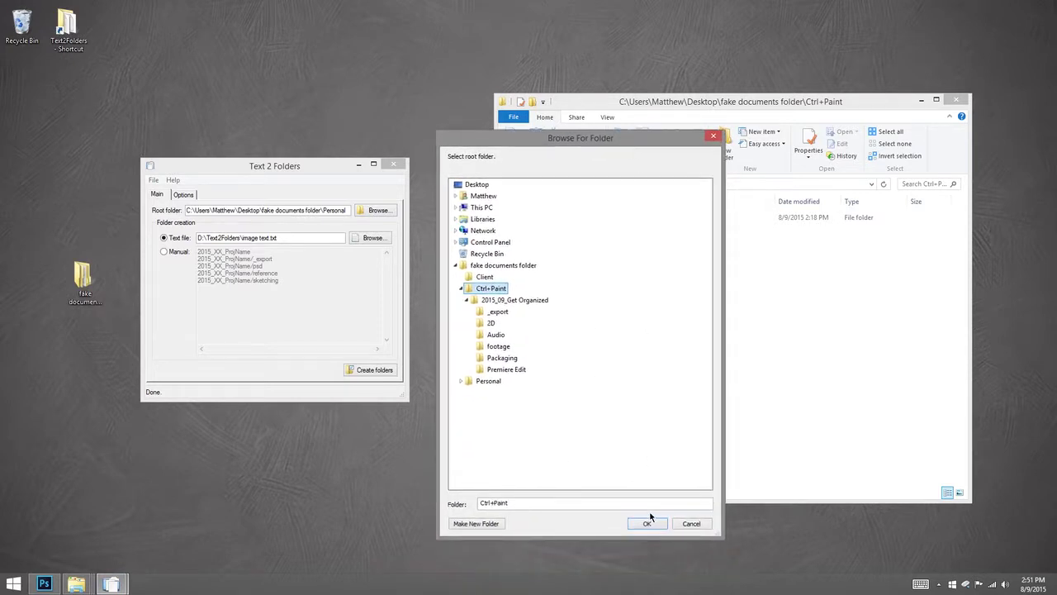
pyautogui.click(648, 524)
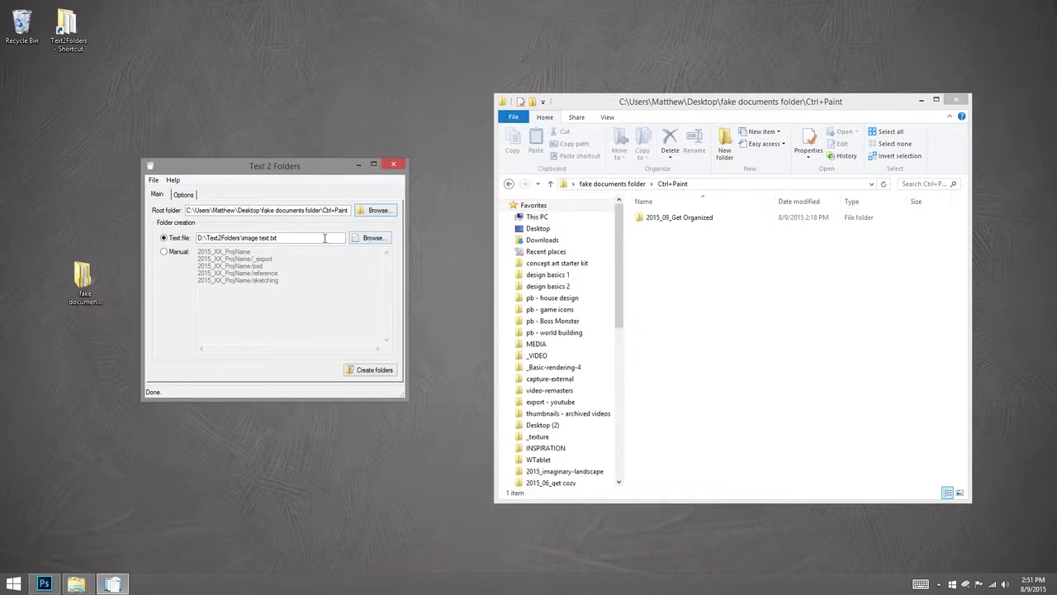
# Step: Load video text.txt as the text file of folder names
pyautogui.click(371, 239)
pyautogui.moveTo(603, 162); pyautogui.dragTo(610, 101)
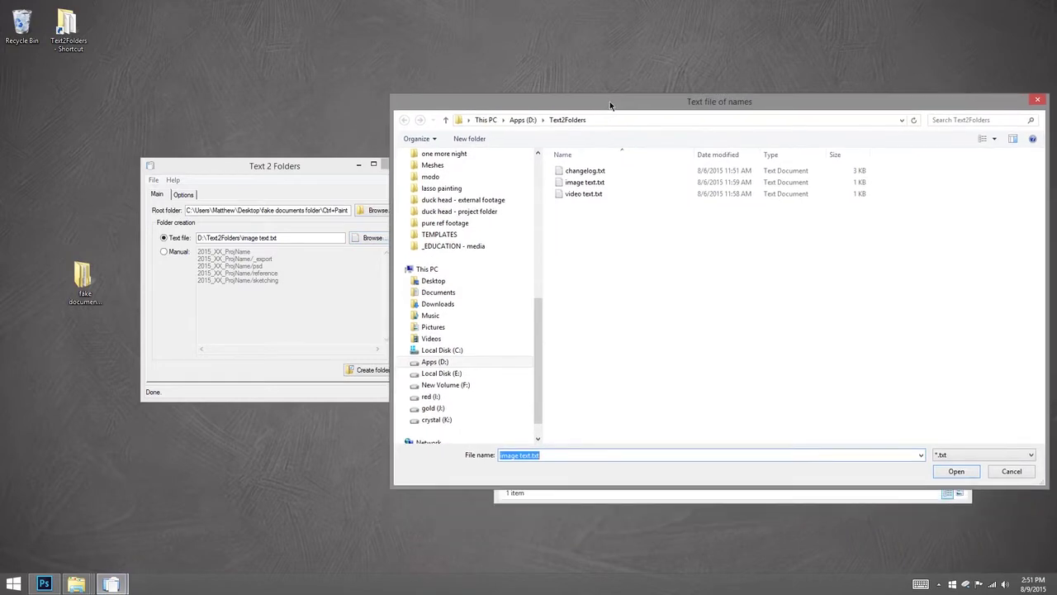
pyautogui.click(587, 195)
pyautogui.click(956, 471)
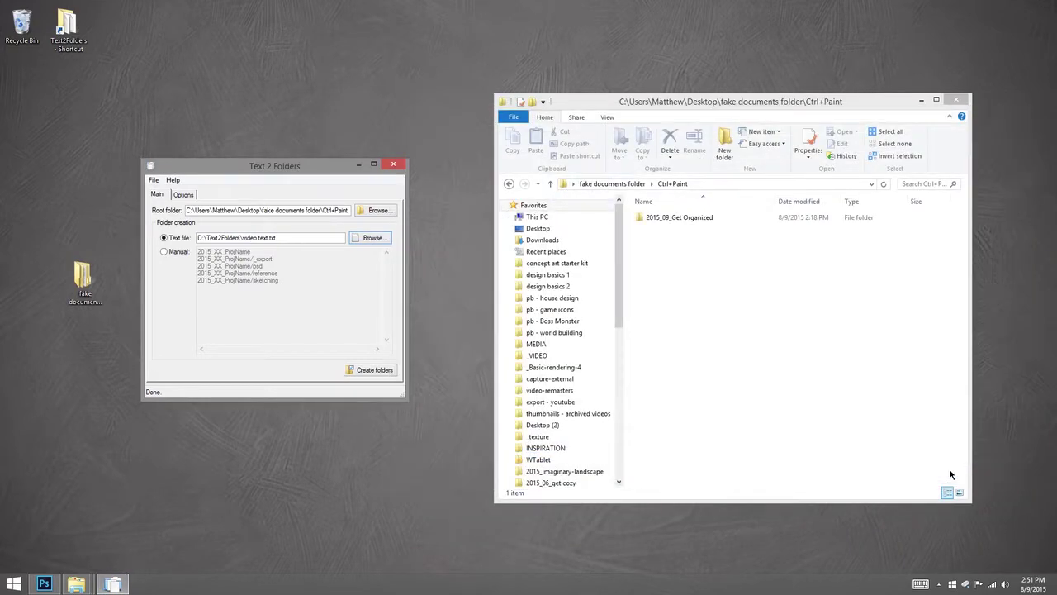
# Step: Create the video project folders from video text.txt in Ctrl+Paint, and look inside the resulting 2015_XX_ProjName folder
pyautogui.click(368, 371)
pyautogui.click(690, 296)
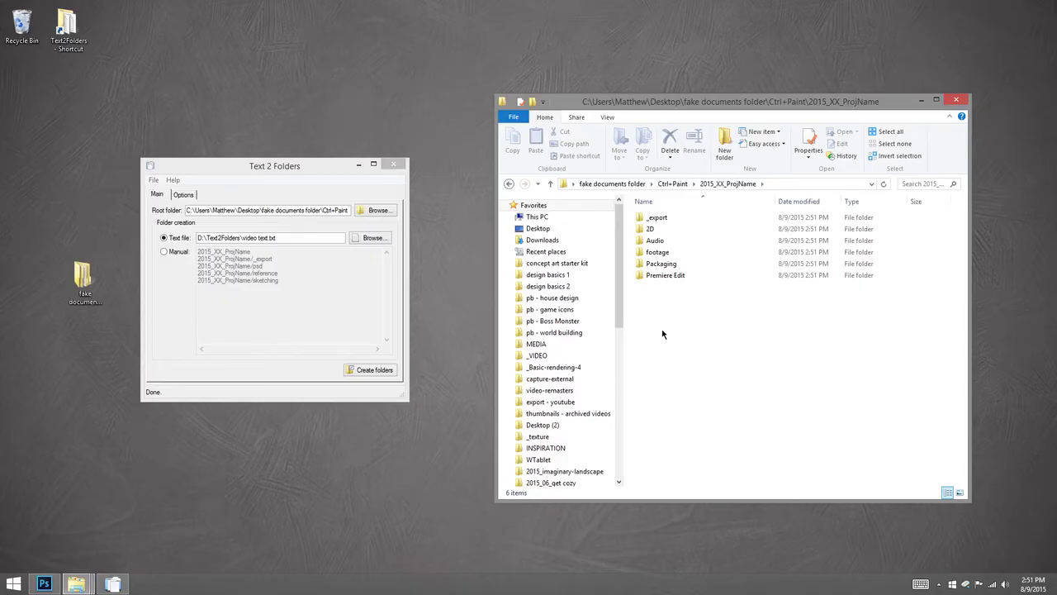
# Step: Examine the folder list in video text.txt from the Text2Folders directory, and close the file and that directory
pyautogui.doubleClick(68, 29)
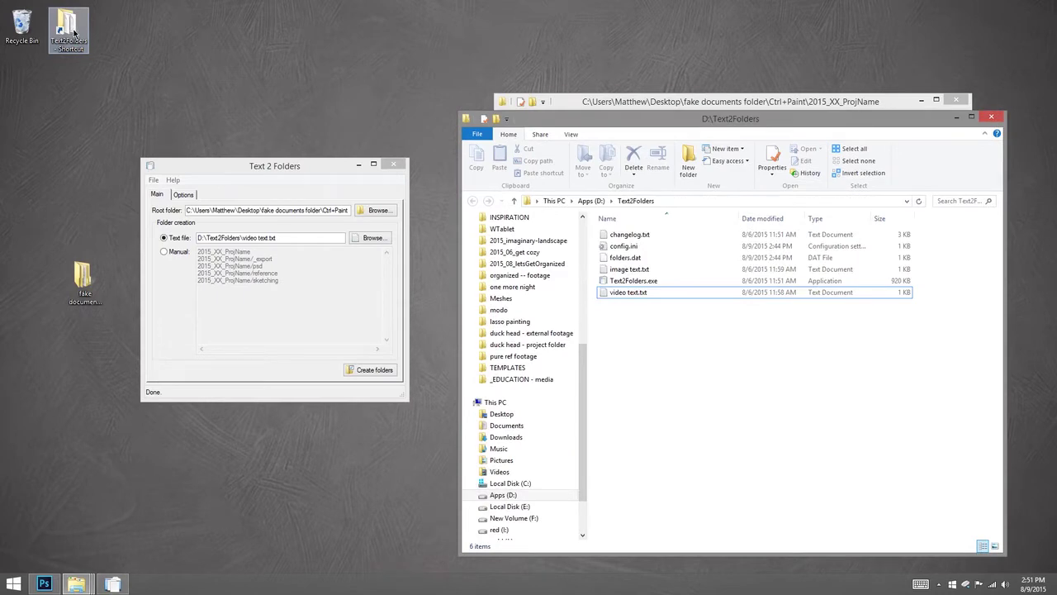
pyautogui.moveTo(664, 118); pyautogui.dragTo(601, 83)
pyautogui.doubleClick(605, 256)
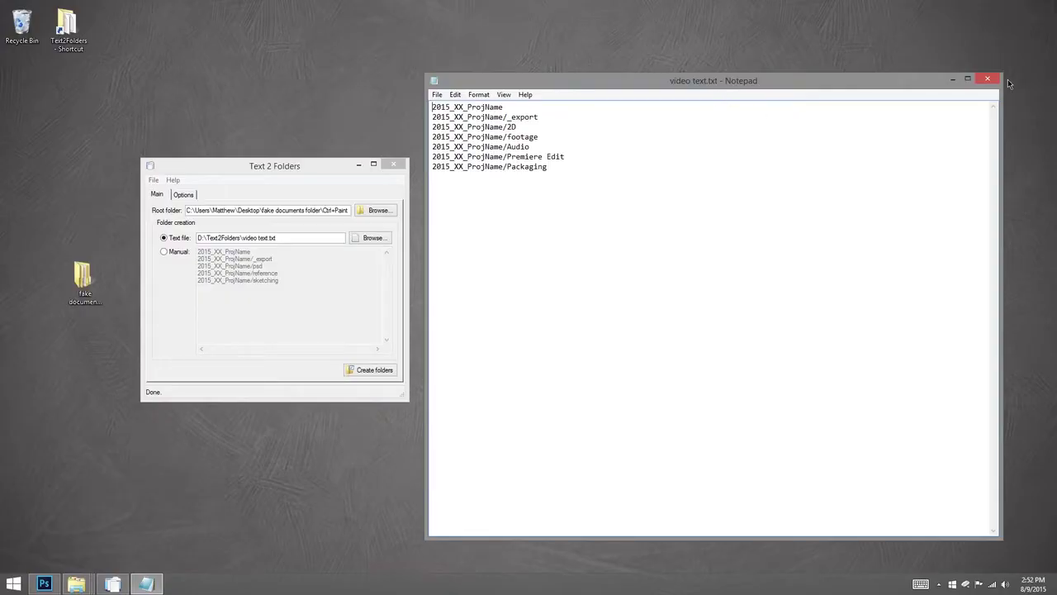
pyautogui.click(981, 82)
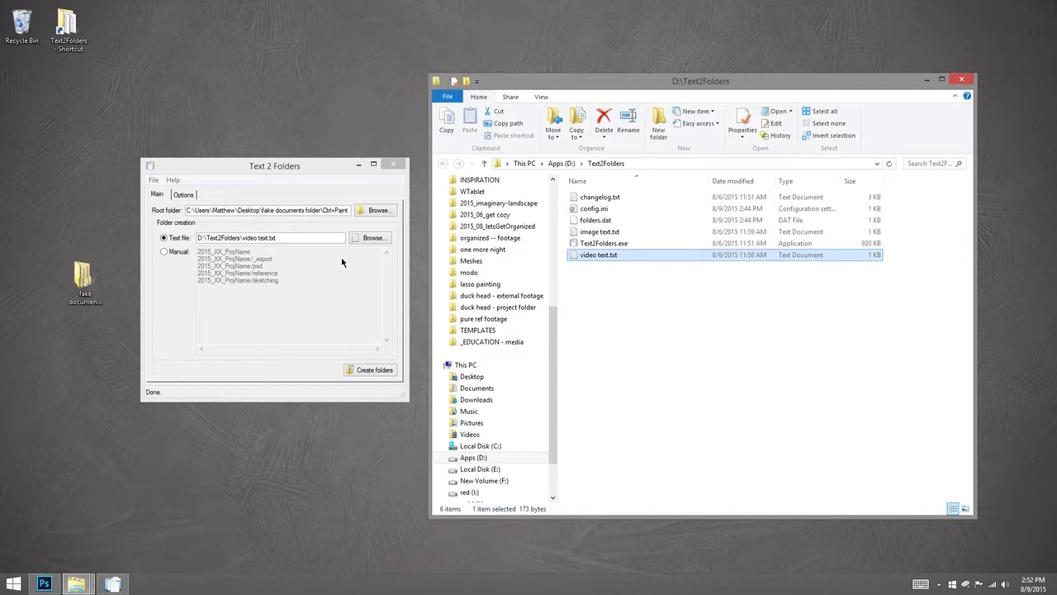
pyautogui.click(961, 79)
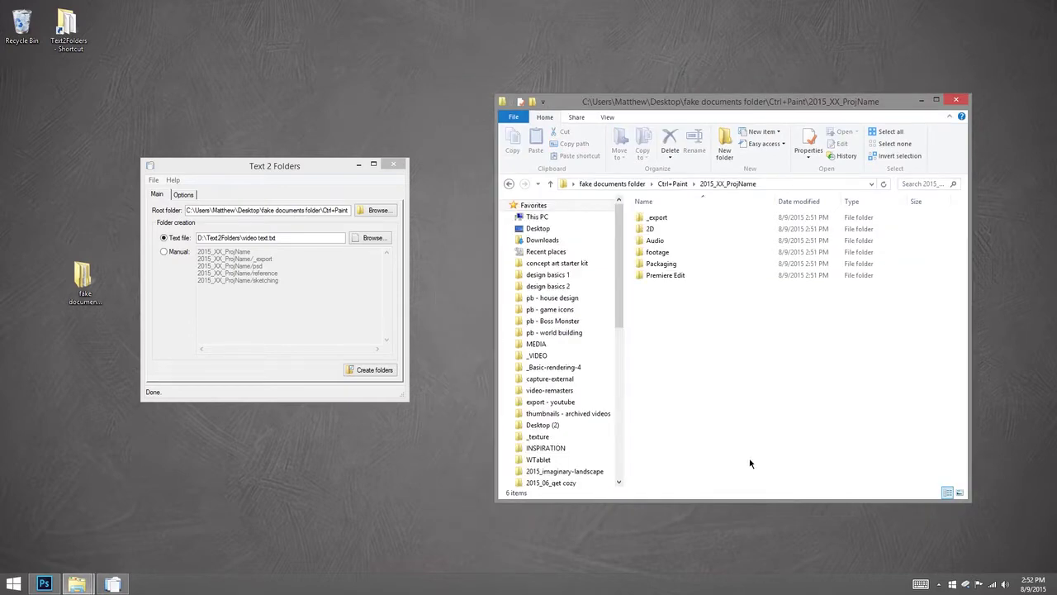
# Step: Rename the 2015_XX_ProjName folder inside Ctrl+Paint to 2015_XX_new video
pyautogui.click(673, 185)
pyautogui.rightClick(683, 228)
pyautogui.click(601, 424)
pyautogui.moveTo(673, 228); pyautogui.dragTo(754, 246)
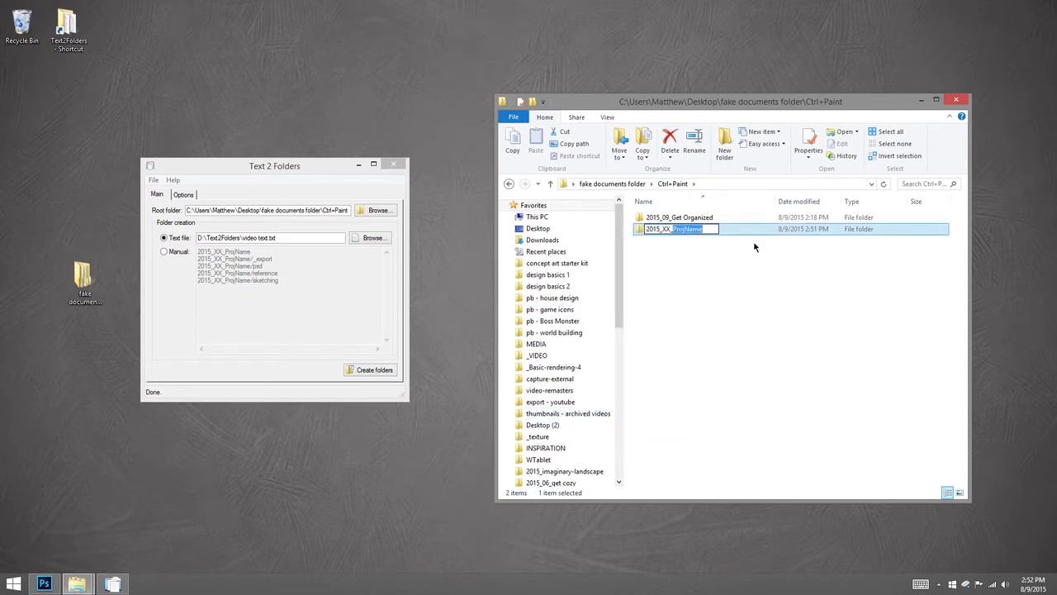
pyautogui.write('new video')
pyautogui.press('Return')
pyautogui.click(717, 340)
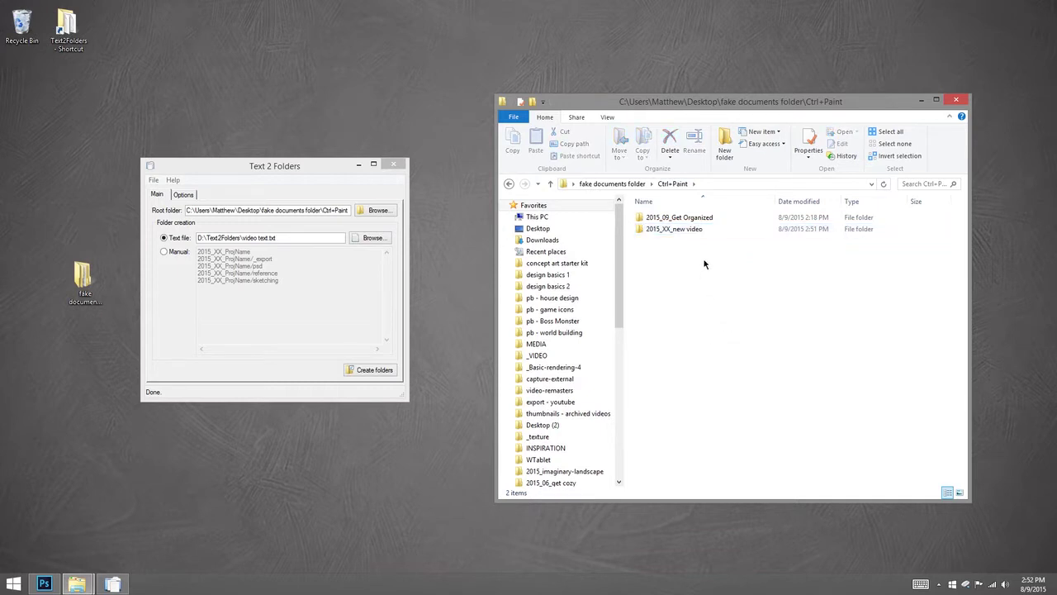
# Step: Generate another 2015_XX_ProjName template in Ctrl+Paint with Text 2 Folders, check its subfolders, and return to Ctrl+Paint
pyautogui.click(333, 166)
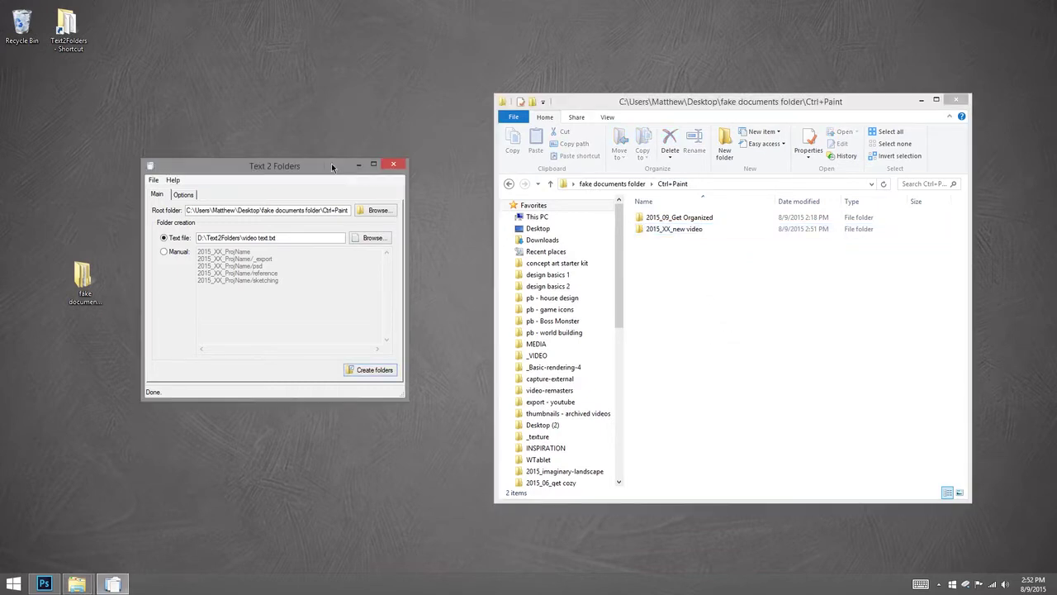
pyautogui.click(373, 376)
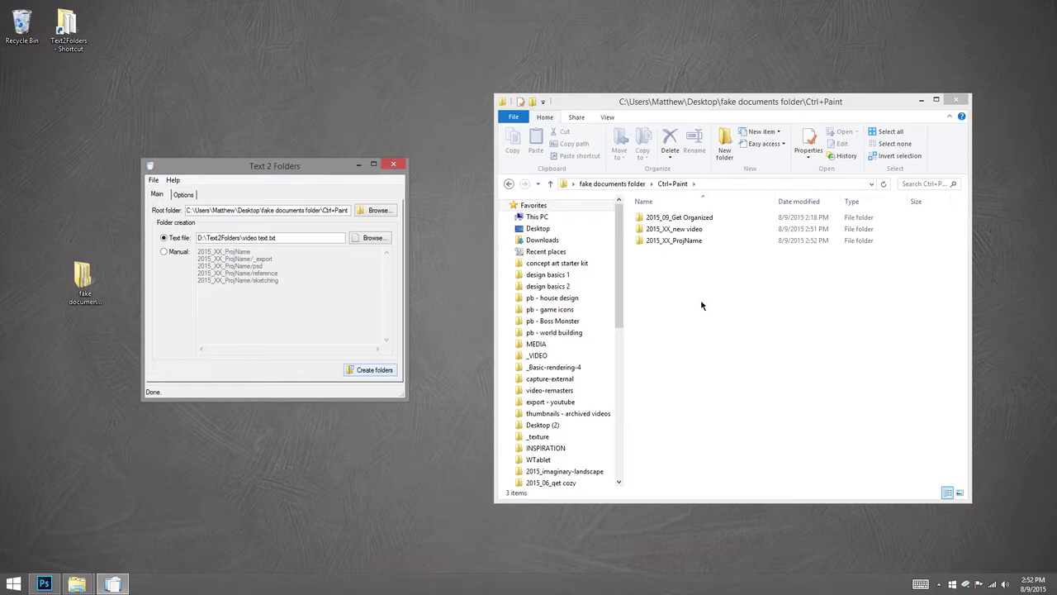
pyautogui.doubleClick(691, 239)
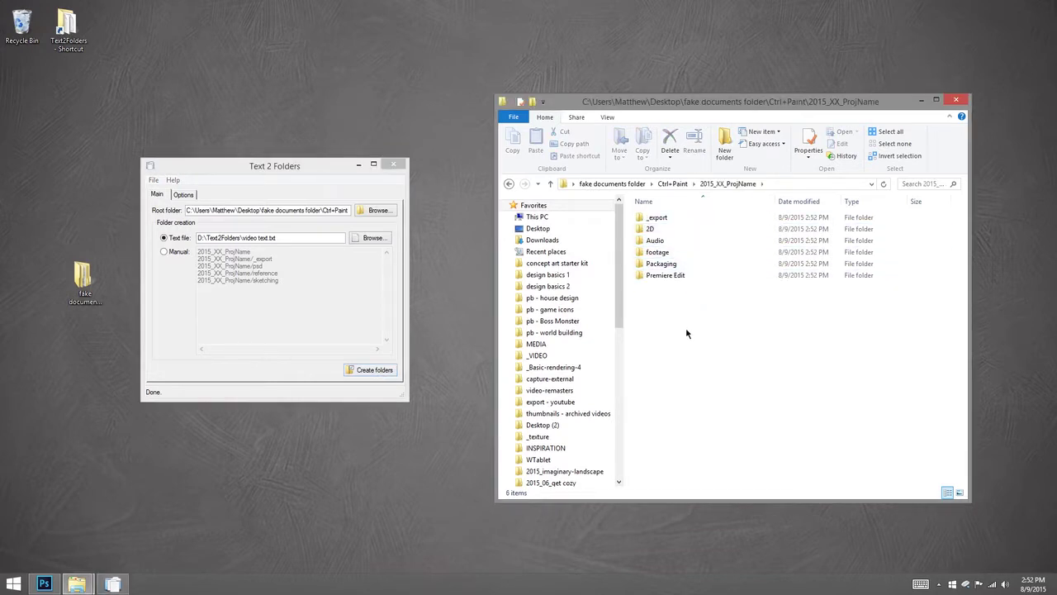
pyautogui.click(673, 183)
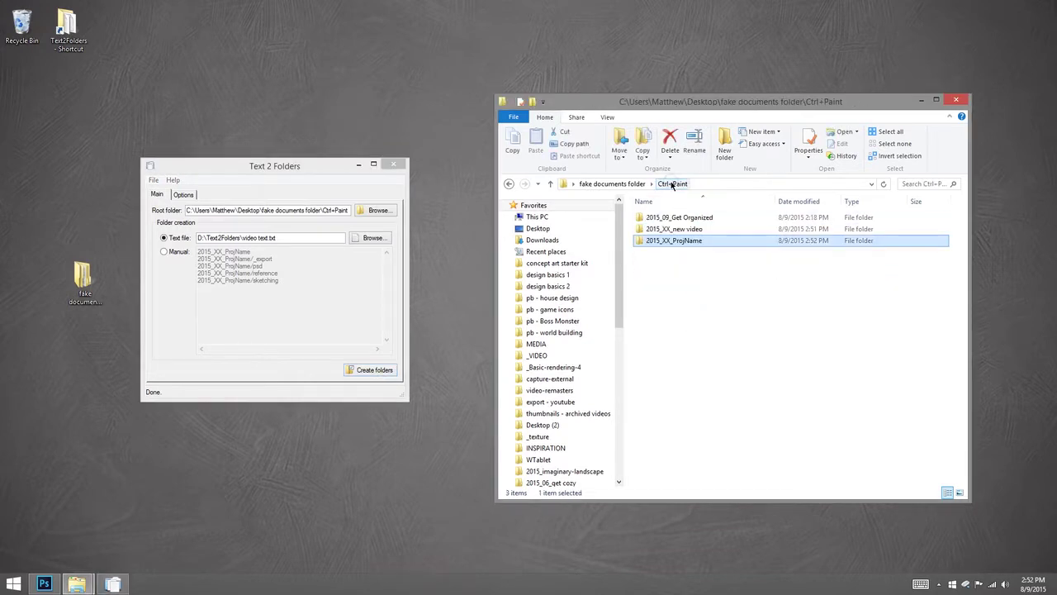
pyautogui.click(772, 391)
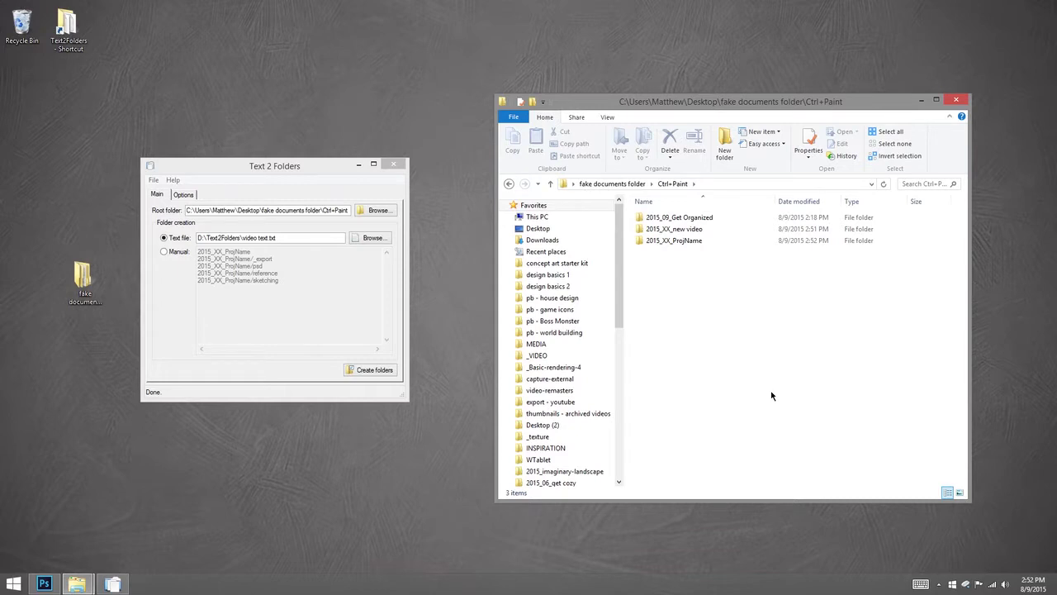